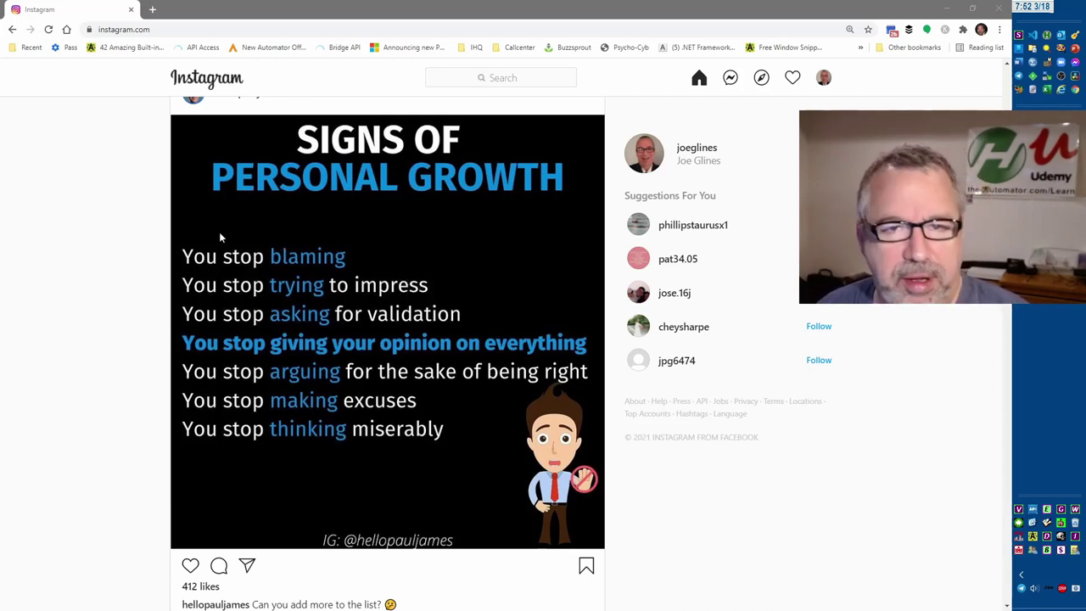
Step: Highlight the post's list of signs, then view the hotkey settings and close them unchanged
left_click_drag(173, 231, 598, 466)
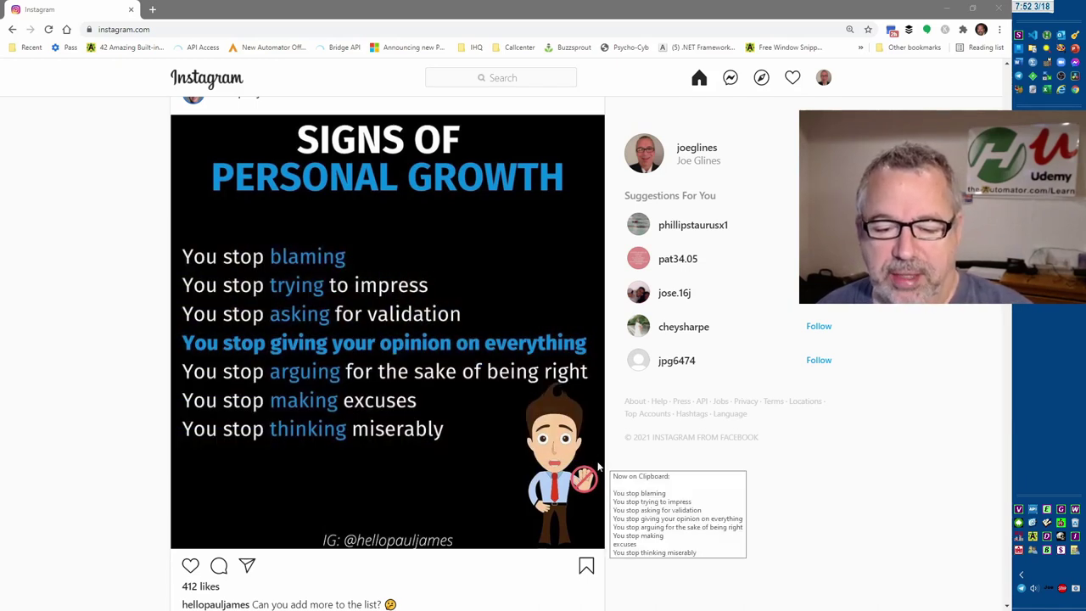
right_click(1076, 589)
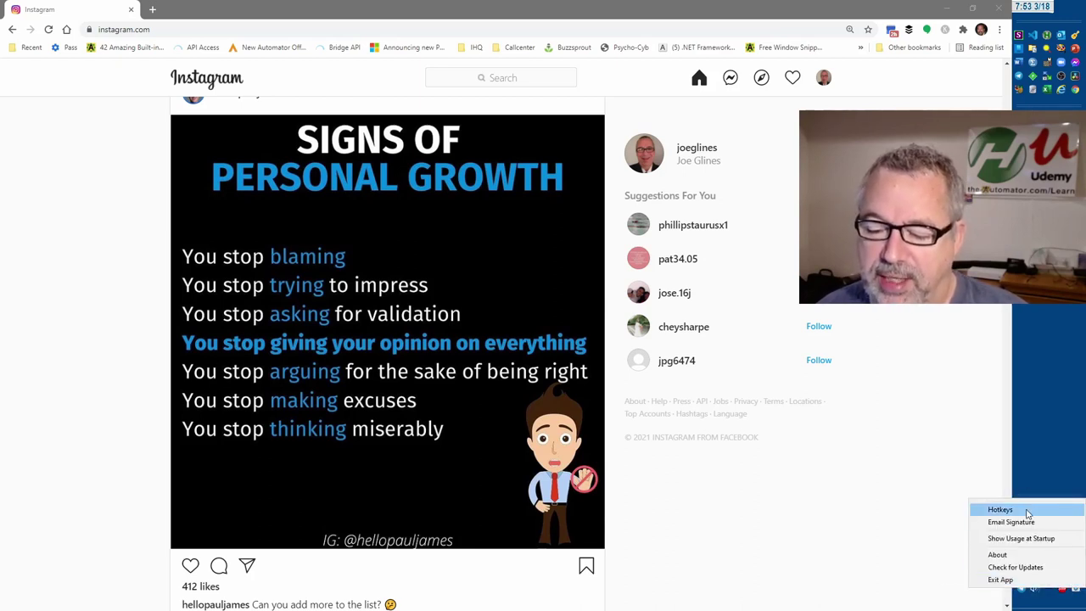
left_click(1027, 511)
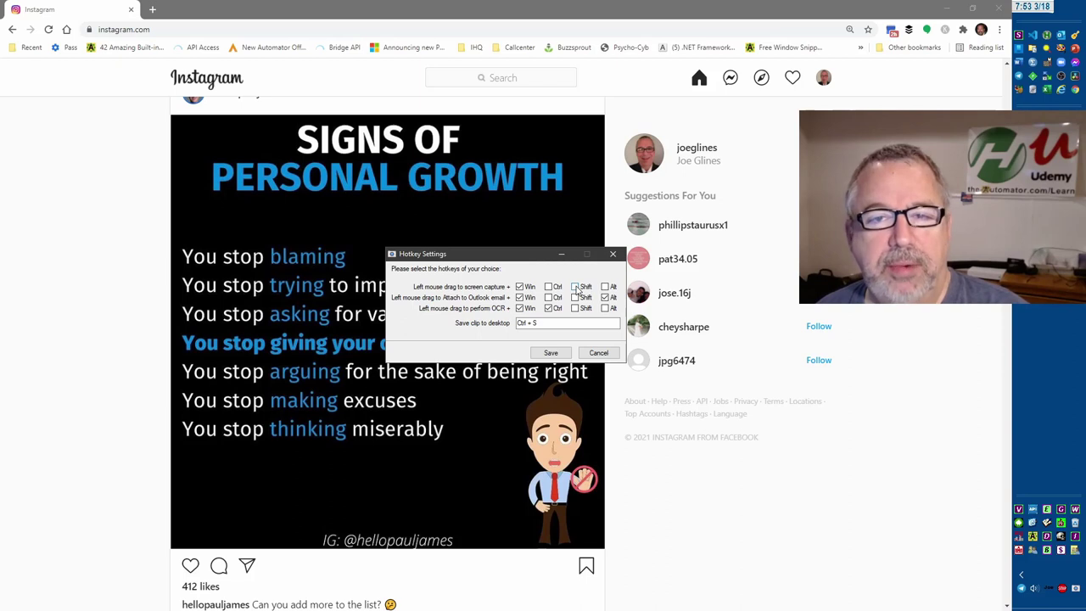
left_click(599, 353)
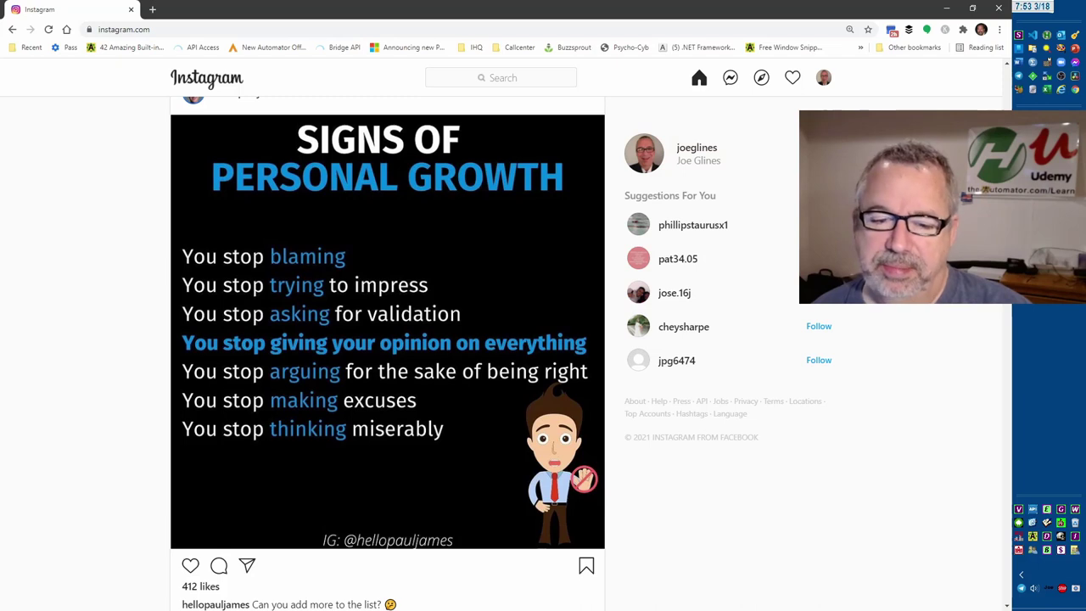
Step: OCR-copy the title SIGNS OF PERSONAL GROWTH, make and move two floating clips, then close them
left_click_drag(202, 118, 578, 207)
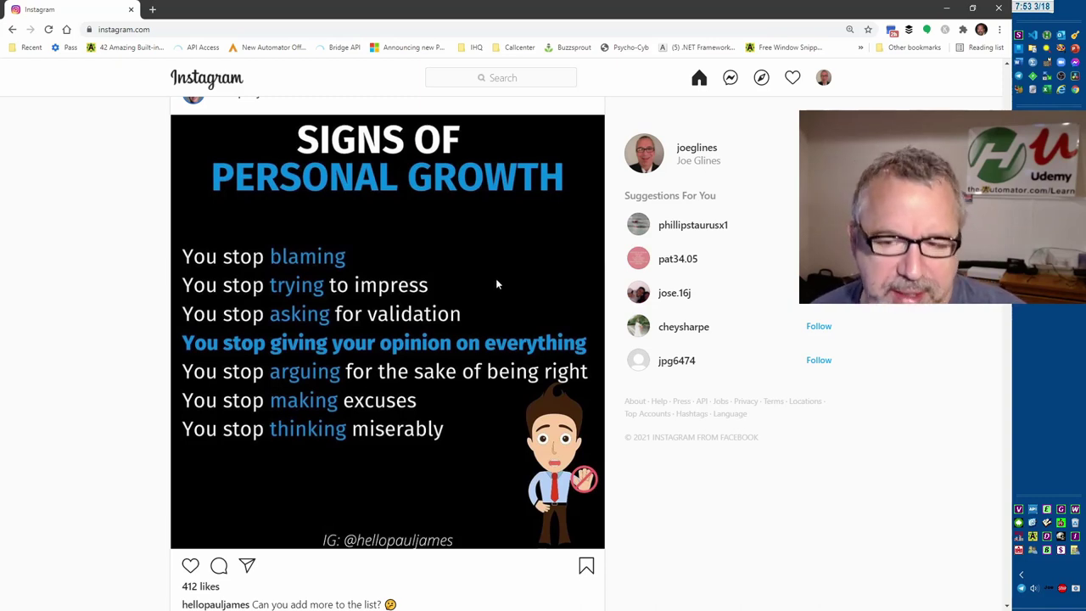
left_click_drag(183, 117, 493, 422)
left_click_drag(182, 309, 492, 515)
left_click_drag(341, 445, 426, 270)
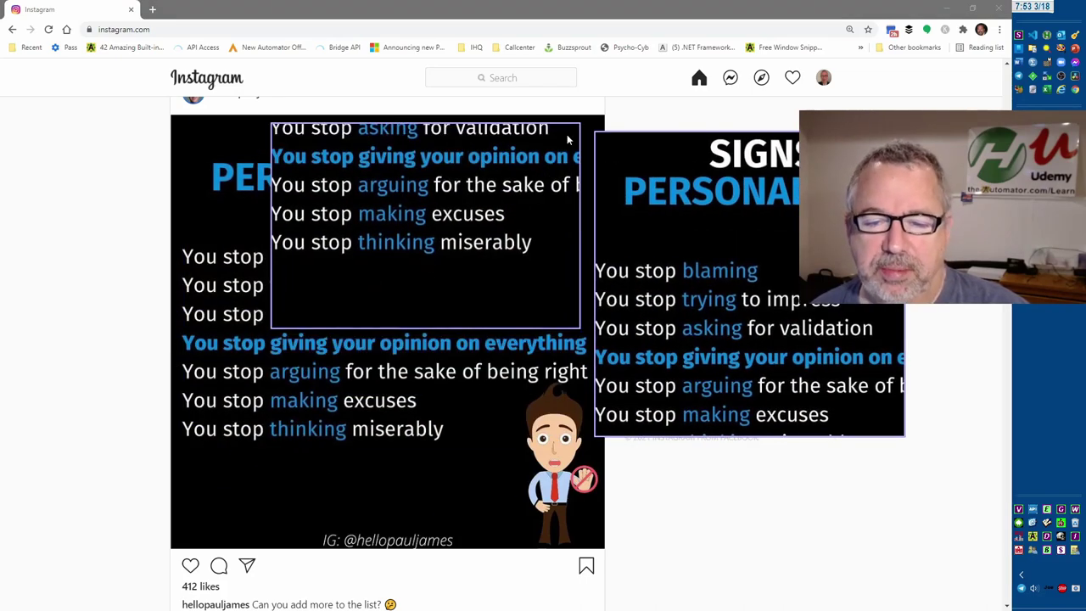
key("Escape")
key("Escape")
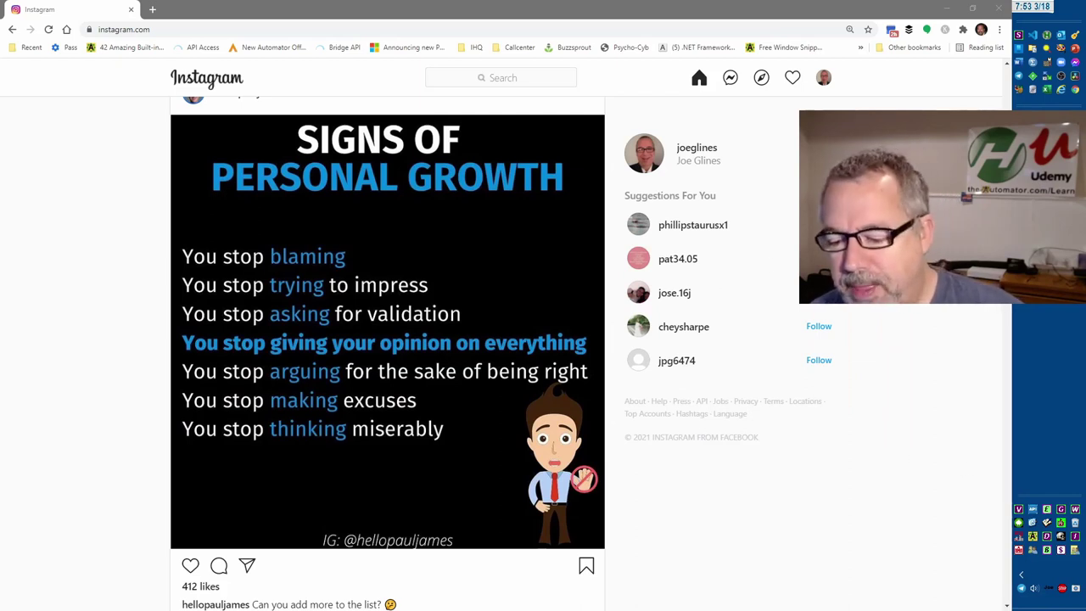
right_click(1078, 591)
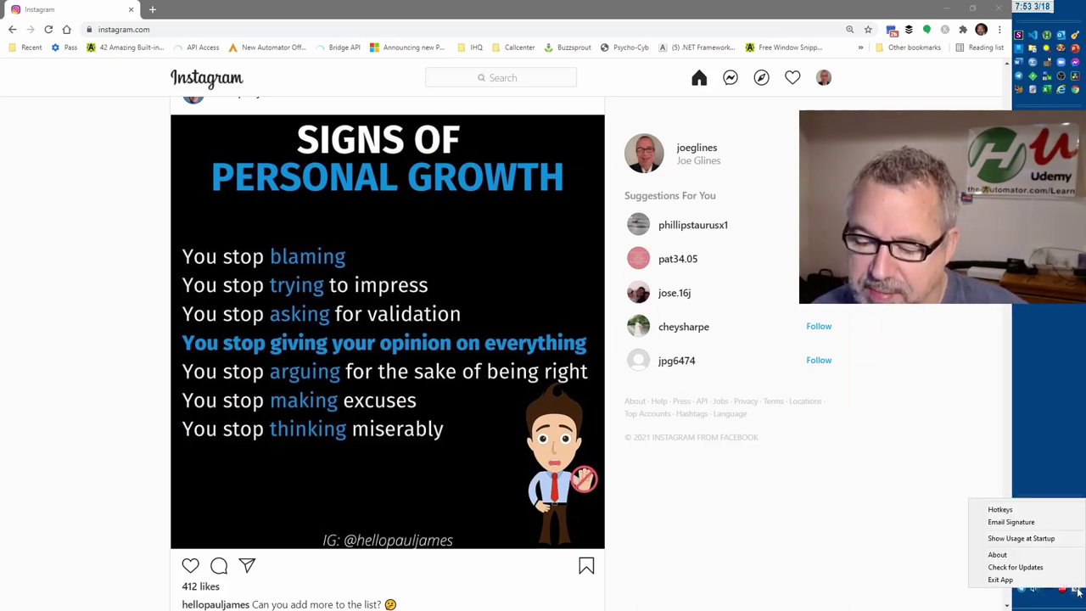
left_click(1021, 538)
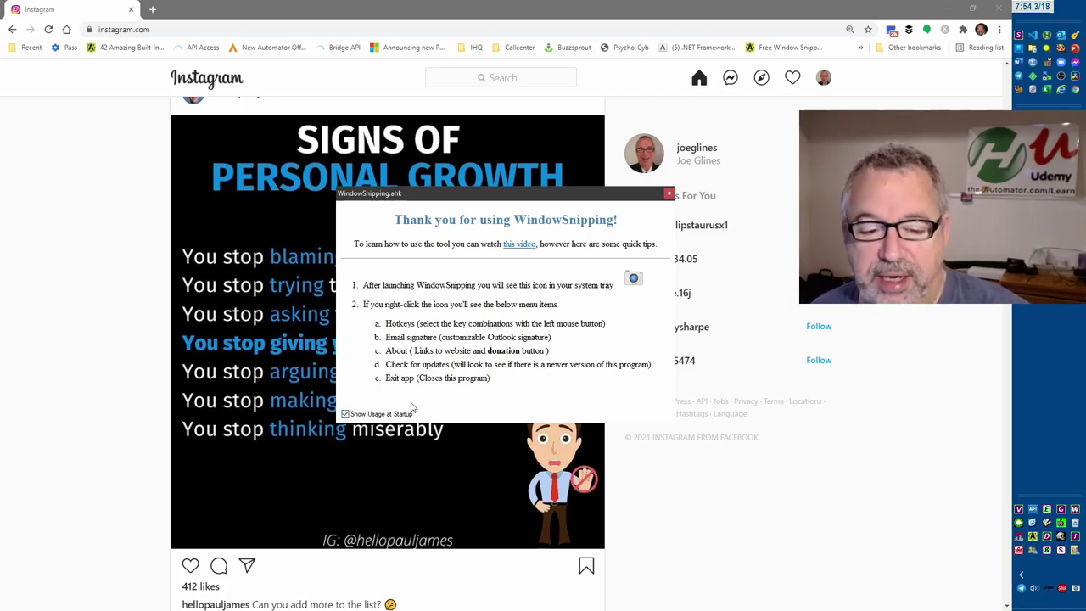
left_click(670, 194)
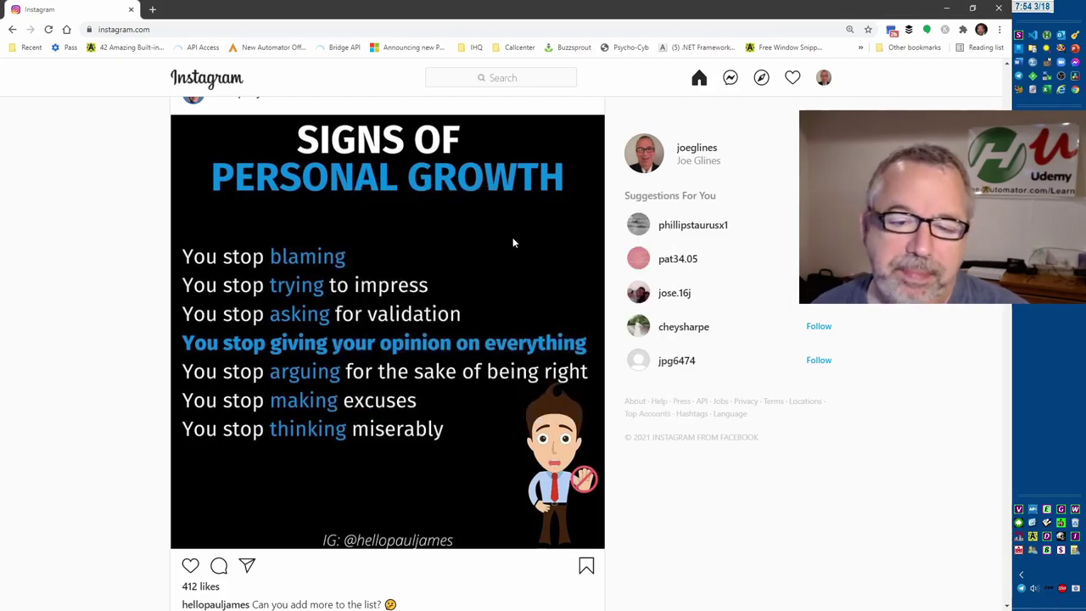
Step: Open the Email Signature settings and scroll through the signature HTML
right_click(1076, 591)
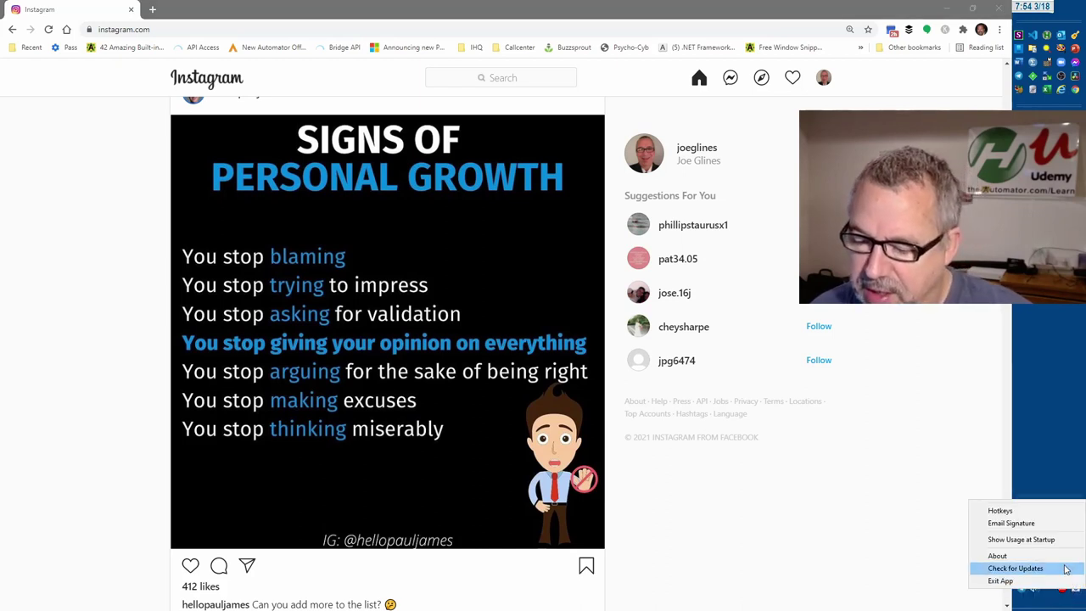
left_click(1051, 527)
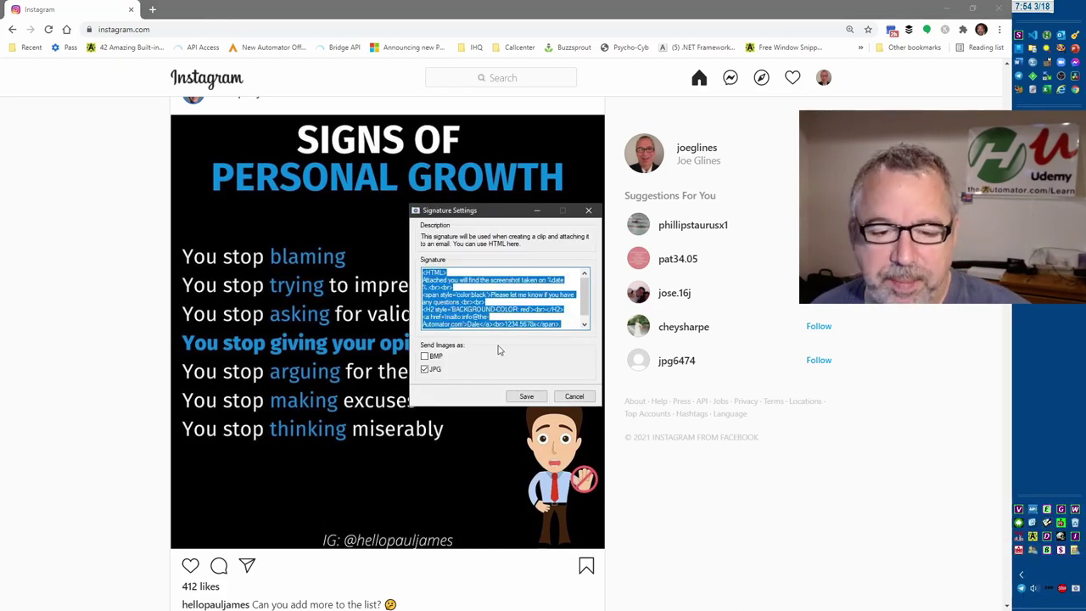
left_click(462, 295)
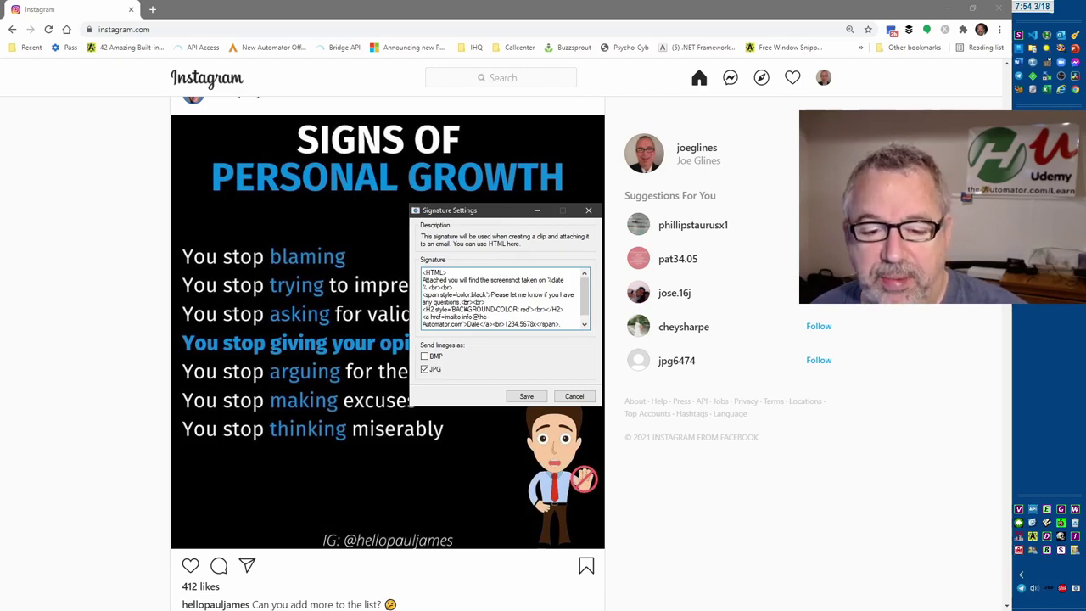
scroll(509, 304, "down", 1)
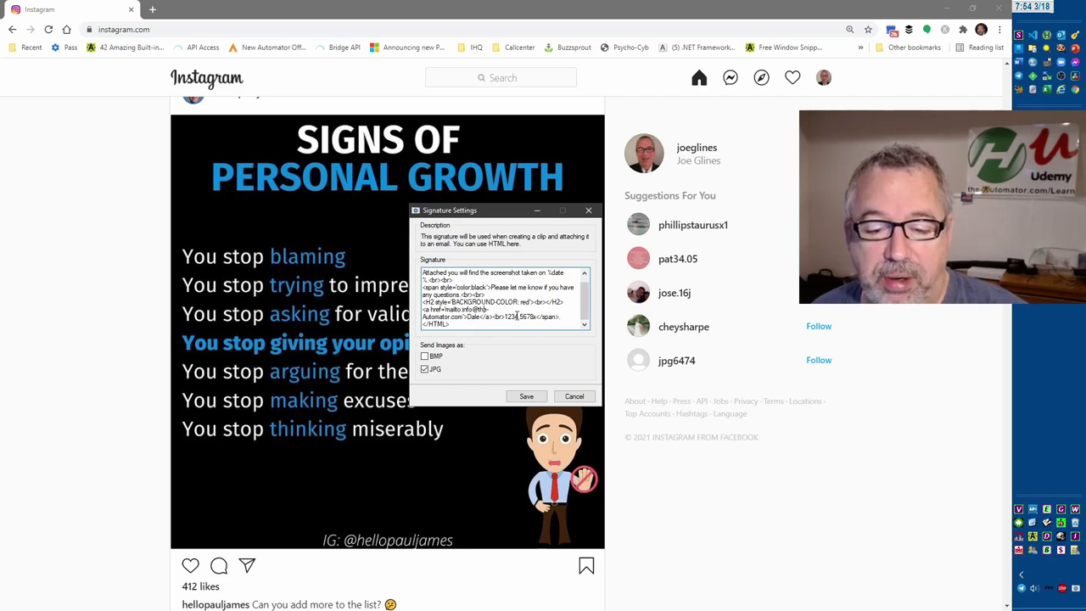
Step: Toggle the BMP and JPG image formats on and back off, then save the signature settings
left_click(425, 356)
left_click(425, 370)
left_click(425, 356)
left_click(426, 370)
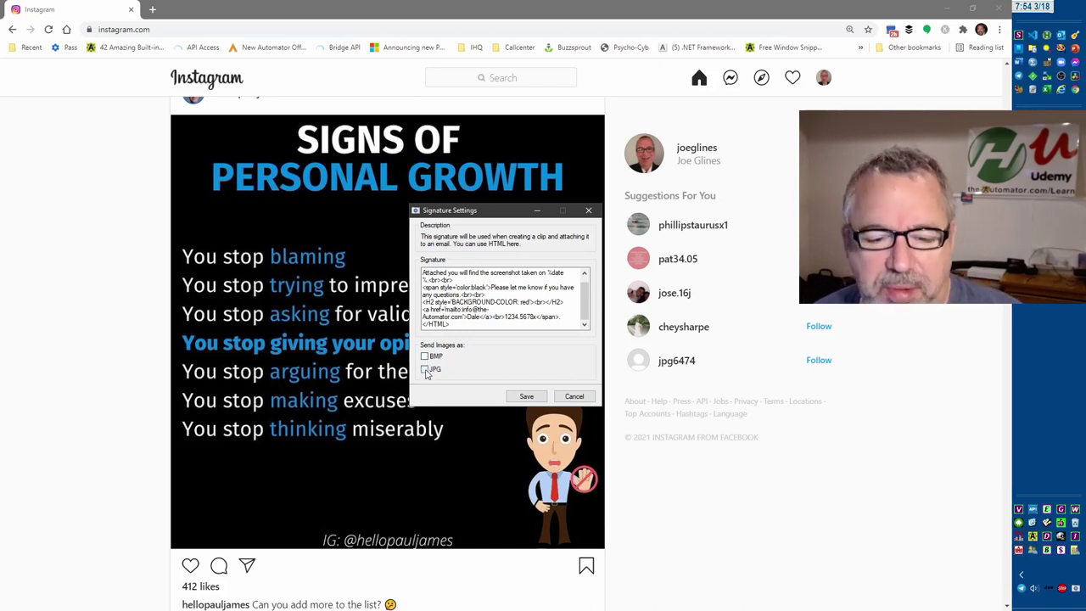
left_click(527, 397)
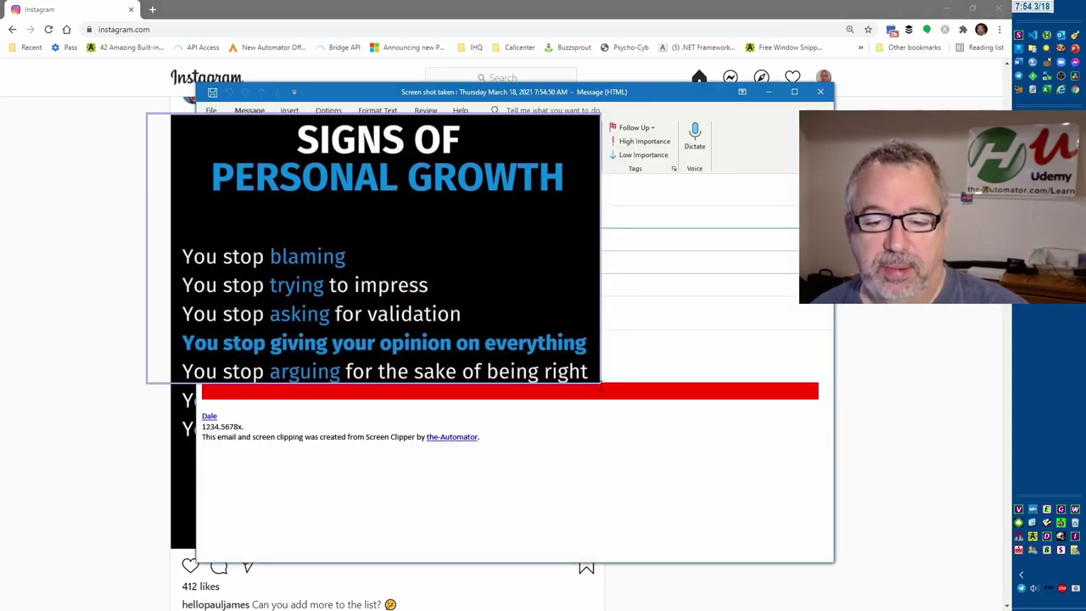
Step: Capture the post into a new Outlook email with example.BMP and example.JPG, then dismiss the floating clip
left_click_drag(562, 140, 1085, 327)
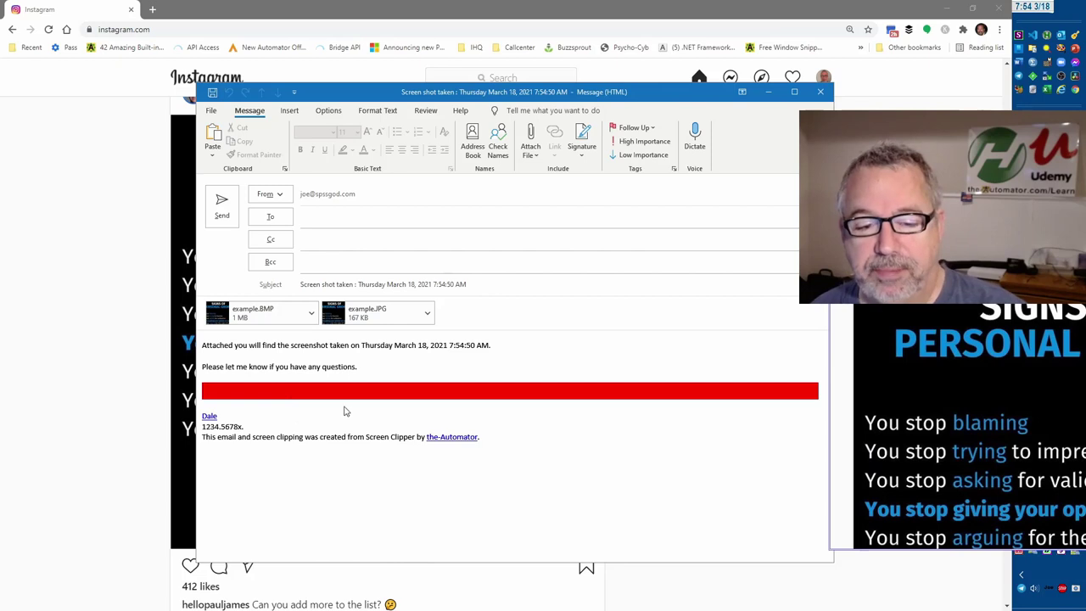
left_click_drag(915, 362, 454, 311)
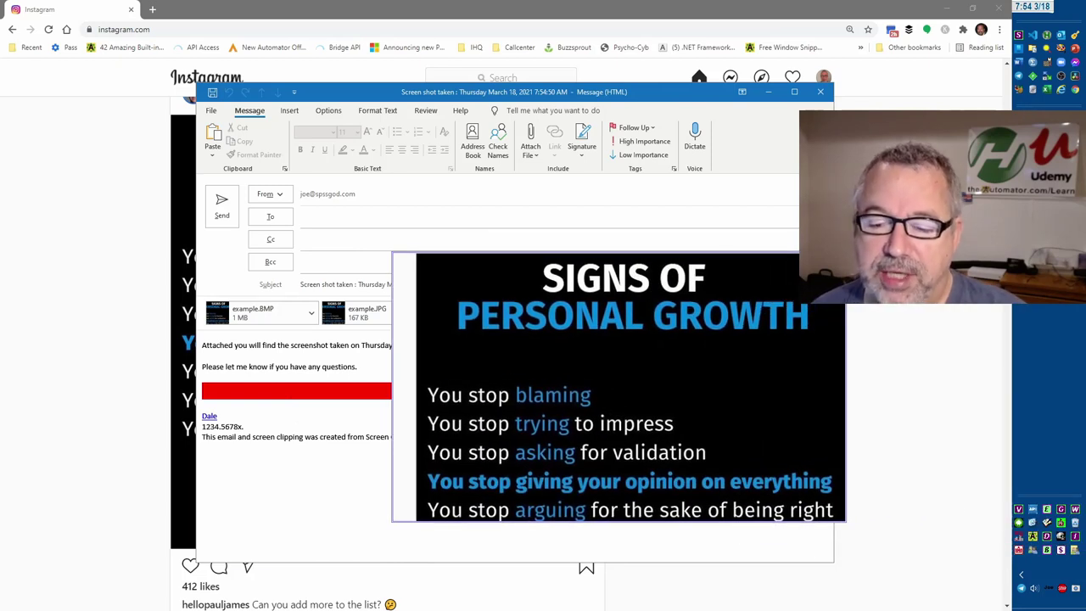
key("Escape")
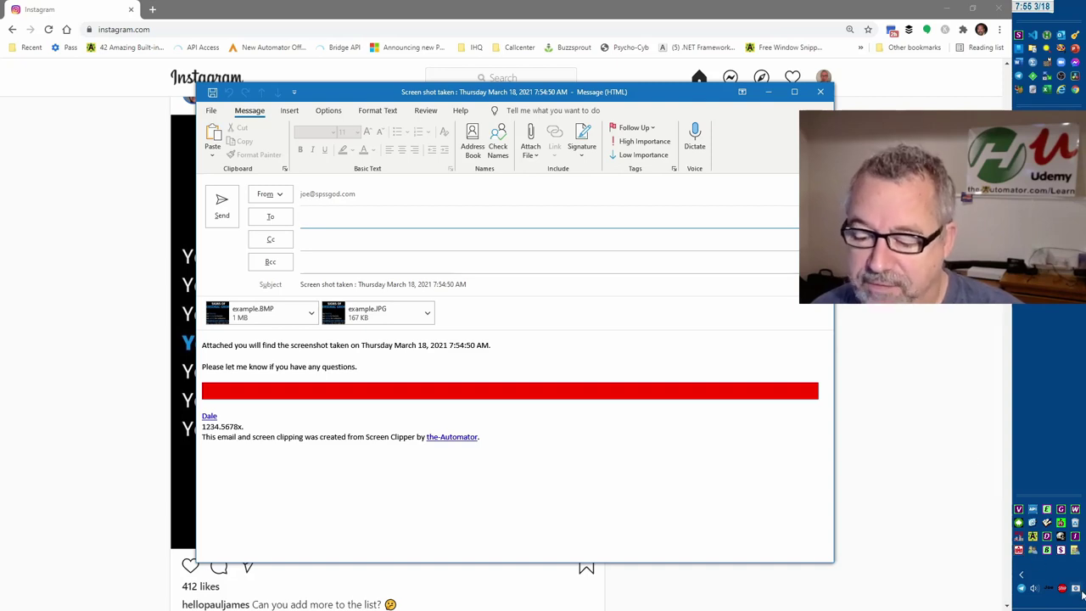
Step: Delete all of the email signature HTML and save the empty signature
right_click(1020, 551)
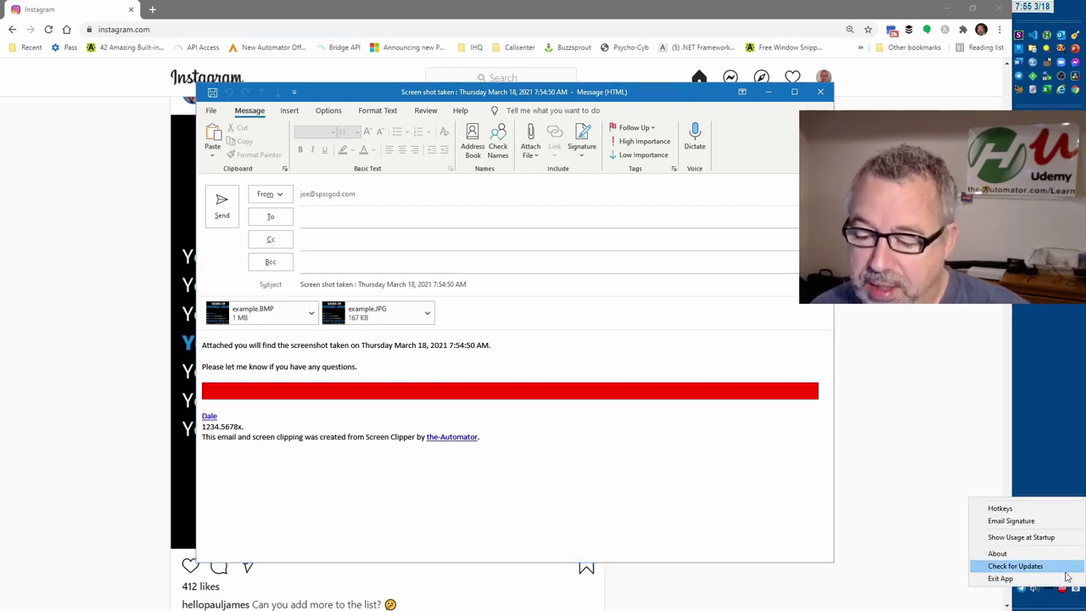
left_click(1037, 521)
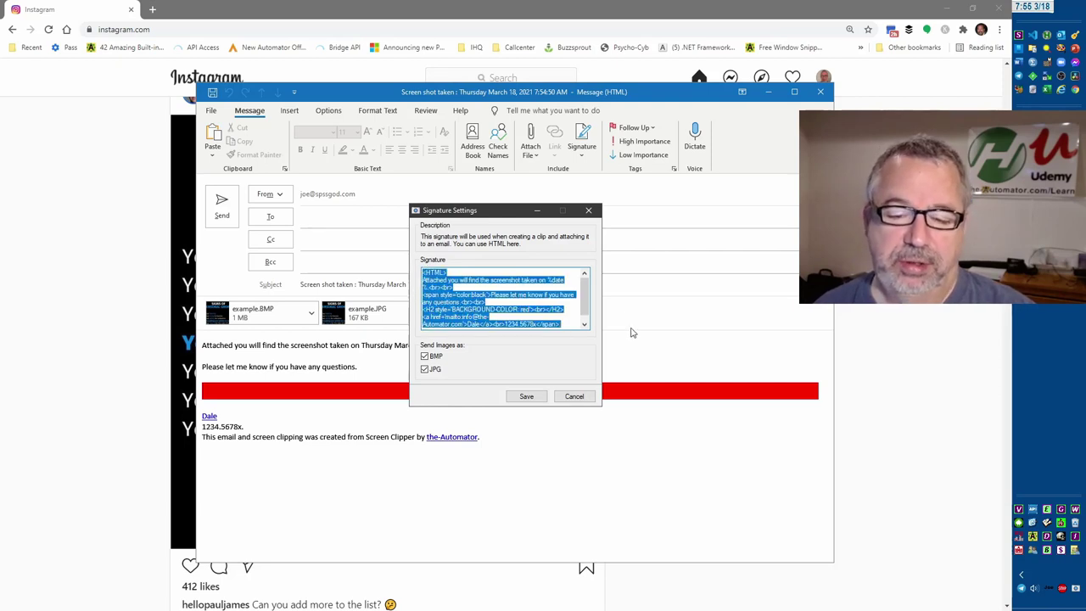
key("Delete")
key("ctrl+a")
key("Delete")
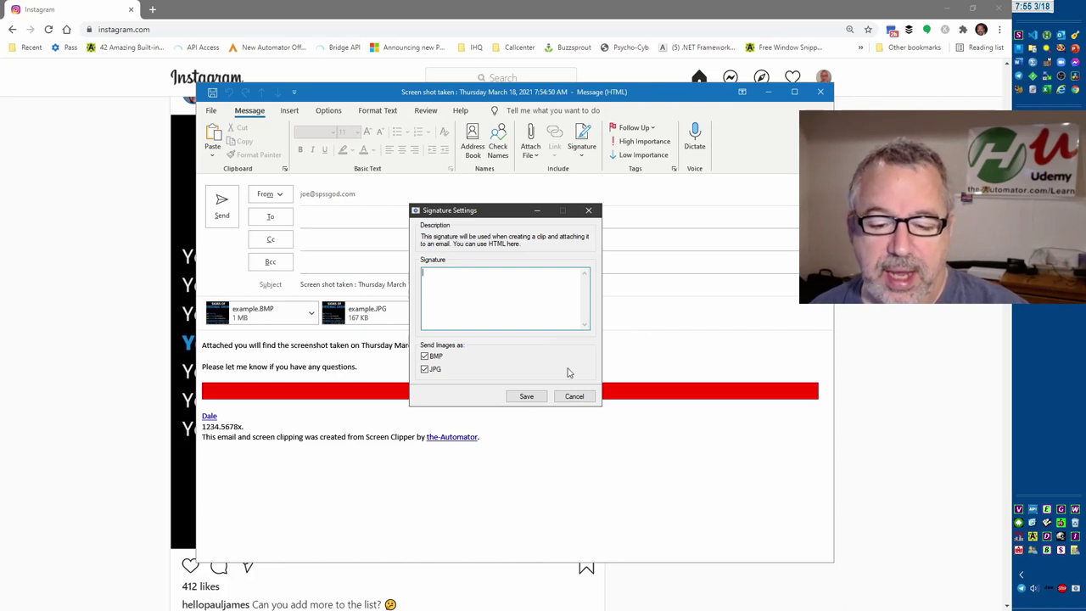
left_click(526, 397)
Step: Reopen the Email Signature settings to inspect the restored default signature
right_click(1064, 584)
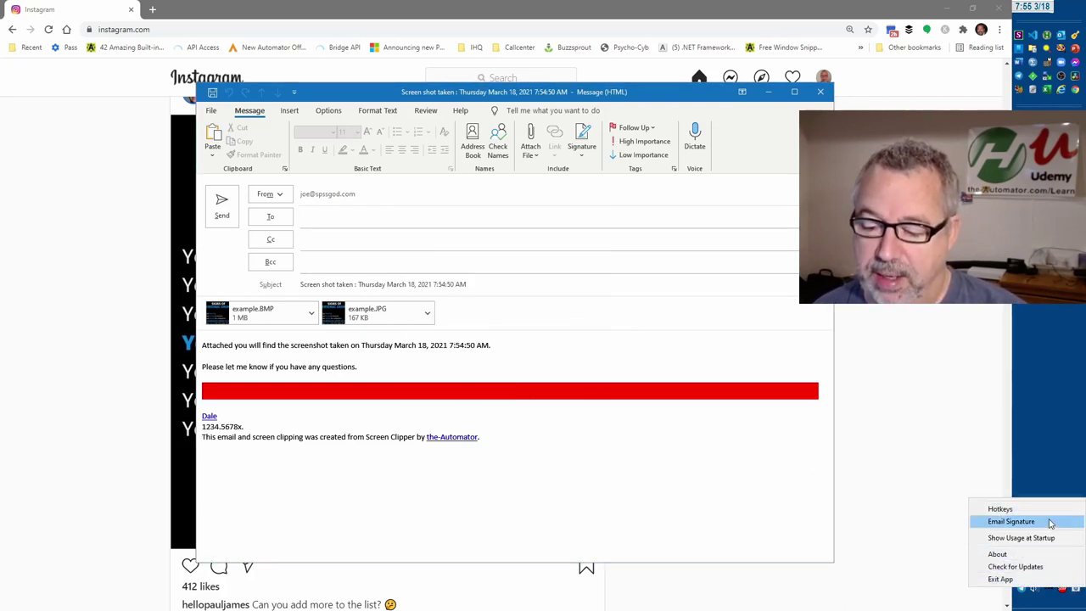
left_click(1051, 523)
left_click(496, 302)
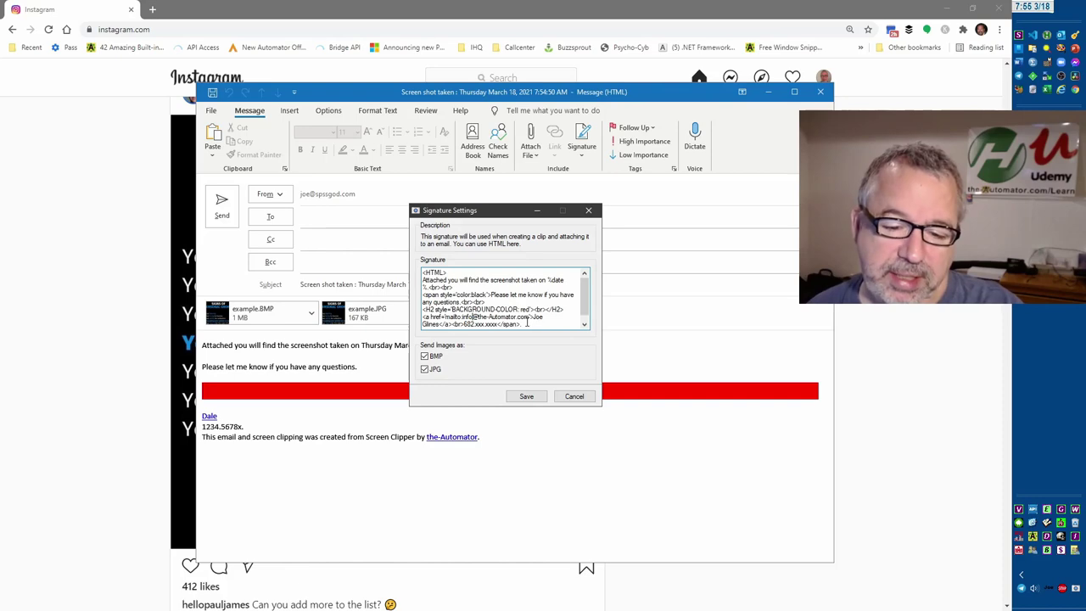
Step: Close the signature settings unsaved, then load the-automator.com/snip in Chrome and scroll the page
left_click(584, 394)
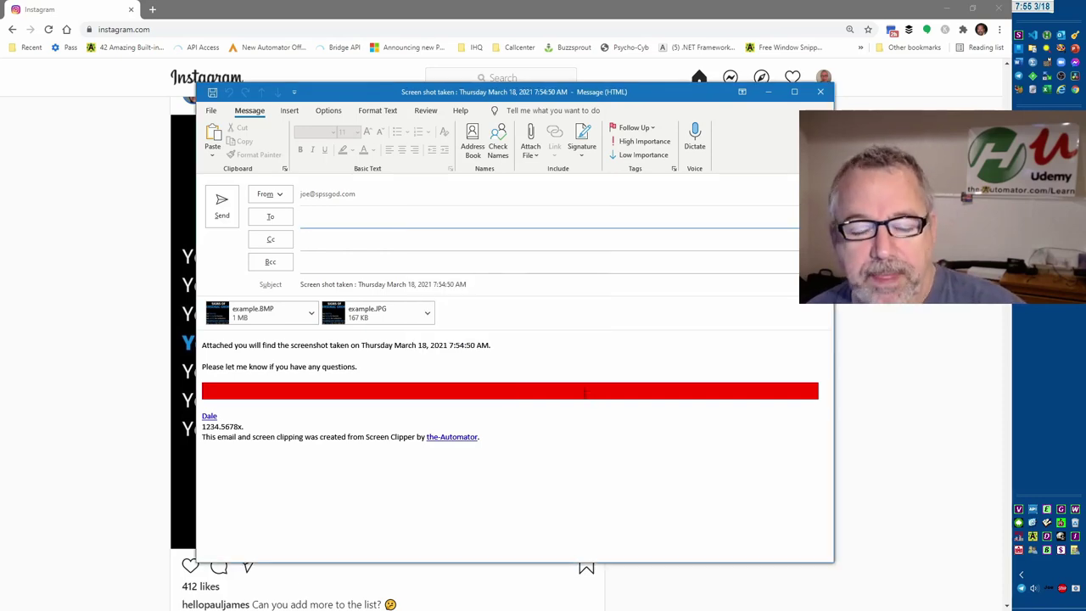
left_click(347, 29)
type("the-automator.com/")
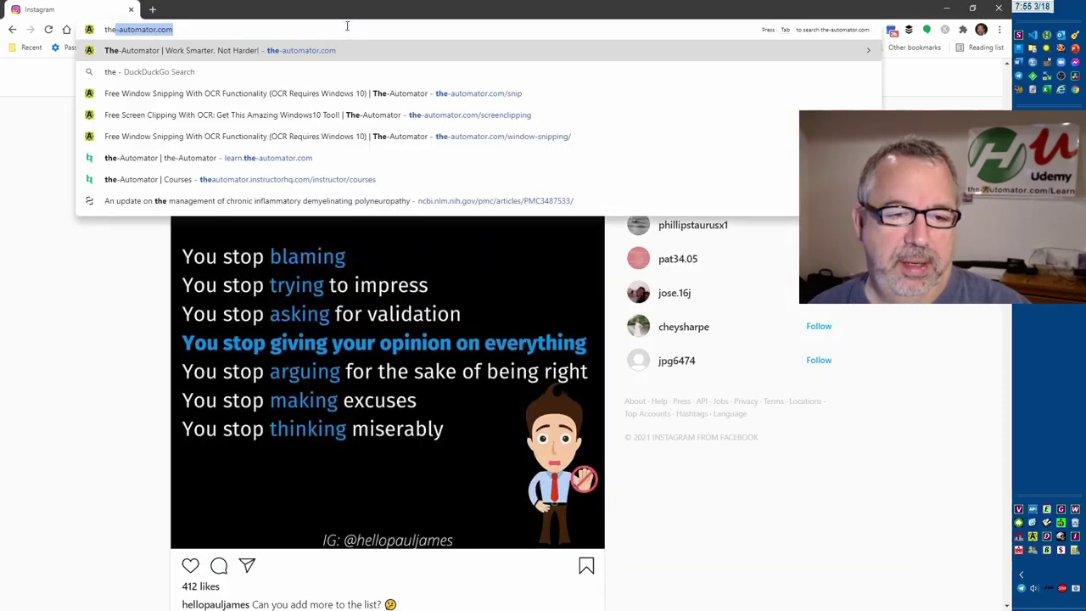
type("sn")
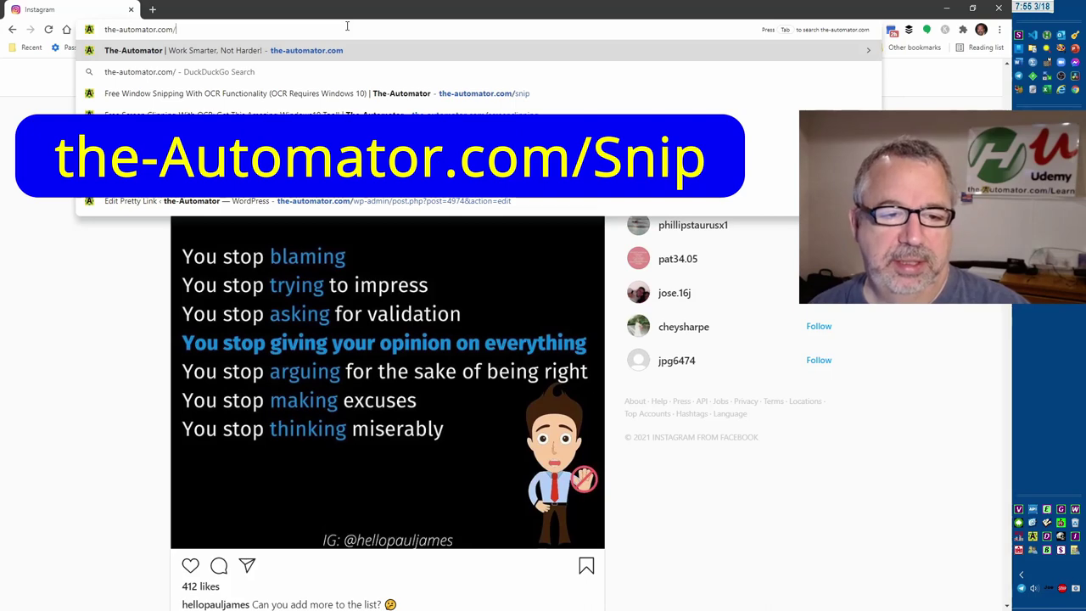
key("Return")
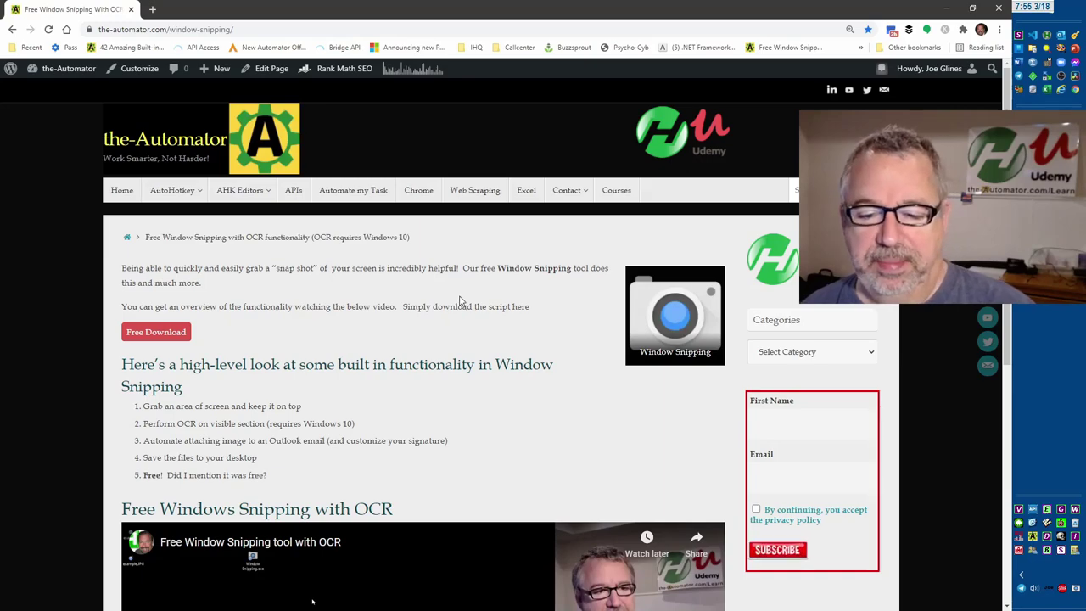
scroll(459, 297, "down", 2)
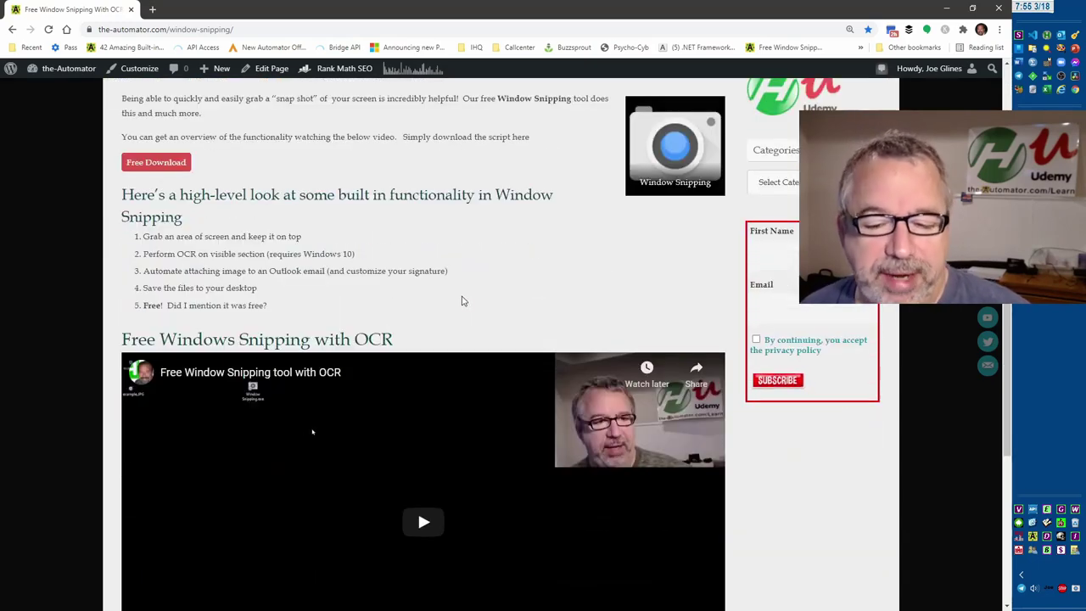
scroll(463, 300, "up", 2)
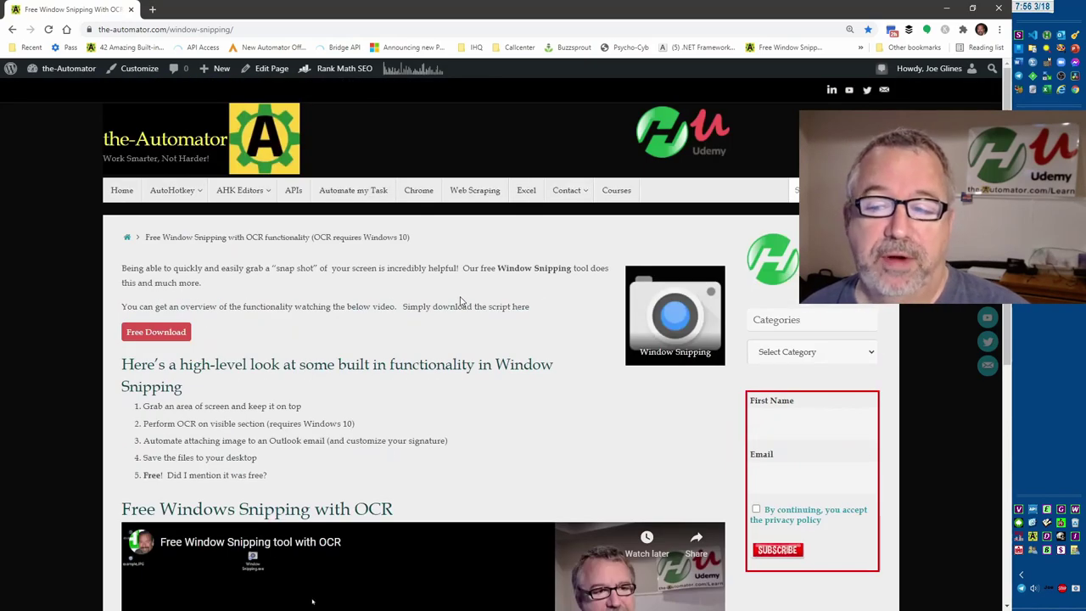